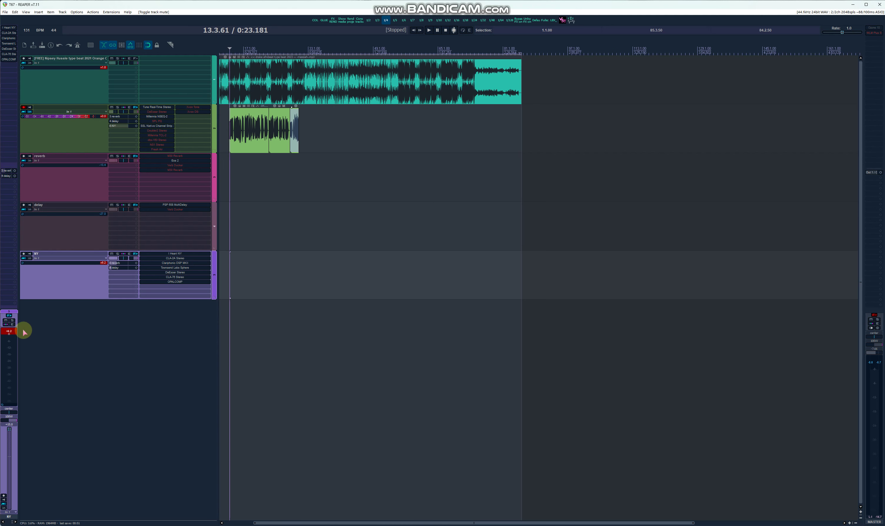
Pull the NY track's volume fader from +6.2 dB down to -inf
{"action": "left_click_drag", "start_coordinate": [26, 328], "coordinate": [6, 328]}
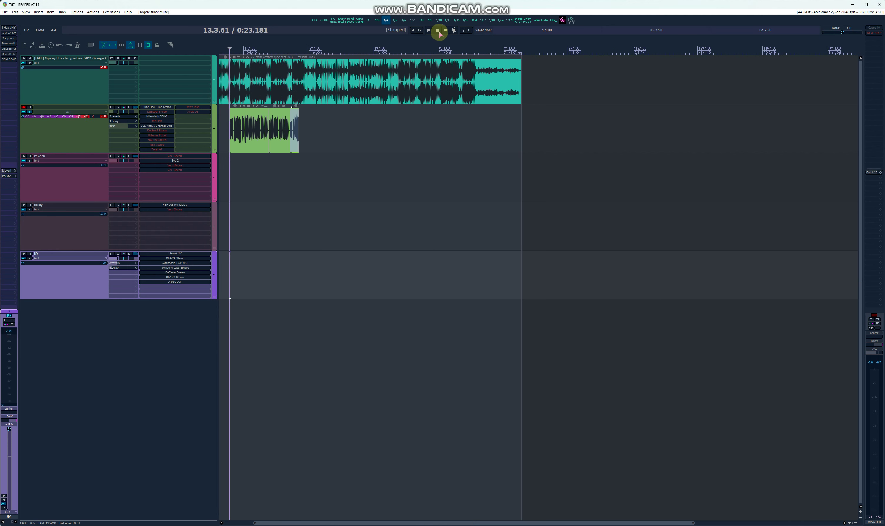
{"action": "scroll", "coordinate": [225, 50], "scroll_direction": "up", "scroll_amount": 5}
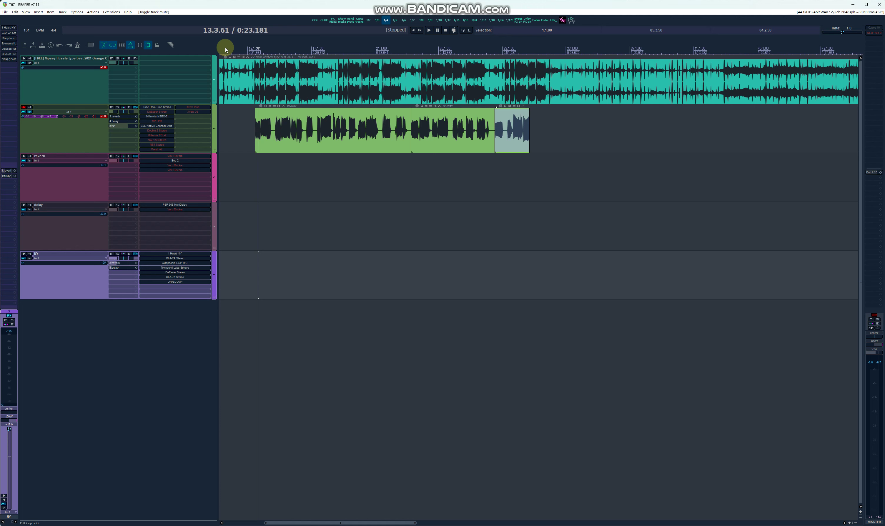
Play the mix from 13.1.91 (0:22.402) and stop playback
{"action": "scroll", "coordinate": [246, 45], "scroll_direction": "down", "scroll_amount": 1}
{"action": "left_click", "coordinate": [249, 46]}
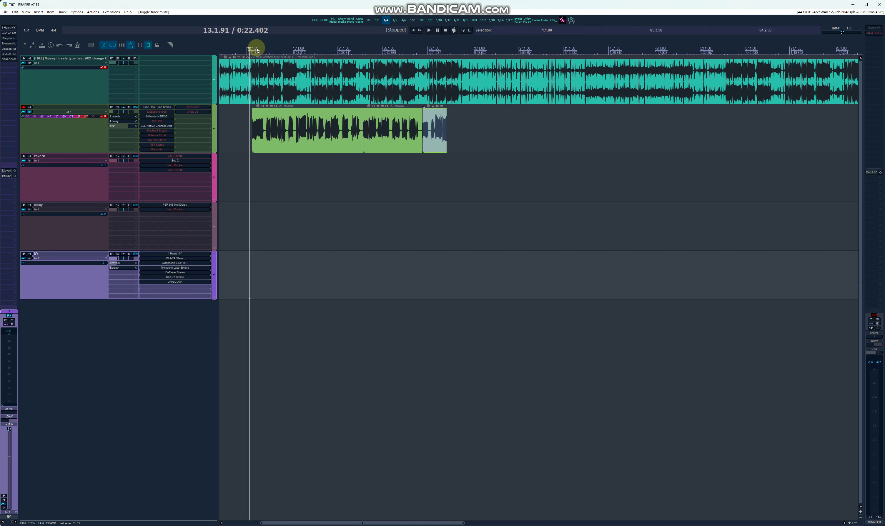
{"action": "key", "text": "space"}
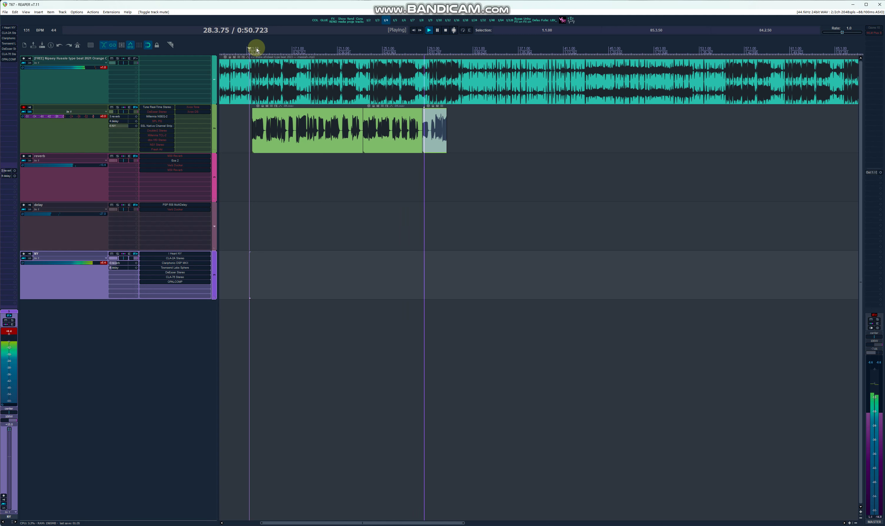
{"action": "key", "text": "space"}
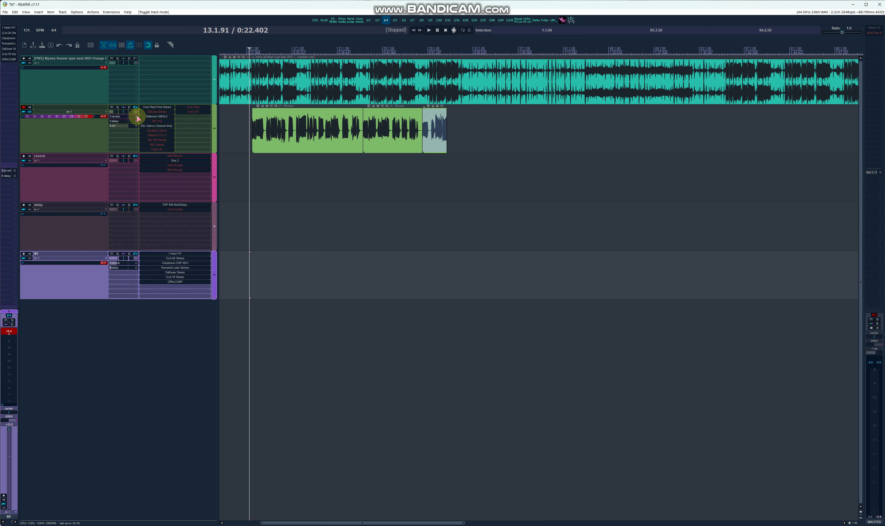
Review Waves Tune and SSL Channel Strip 2 on Track 2, then select the reverb bus's M30 Reverb
{"action": "left_click", "coordinate": [134, 107]}
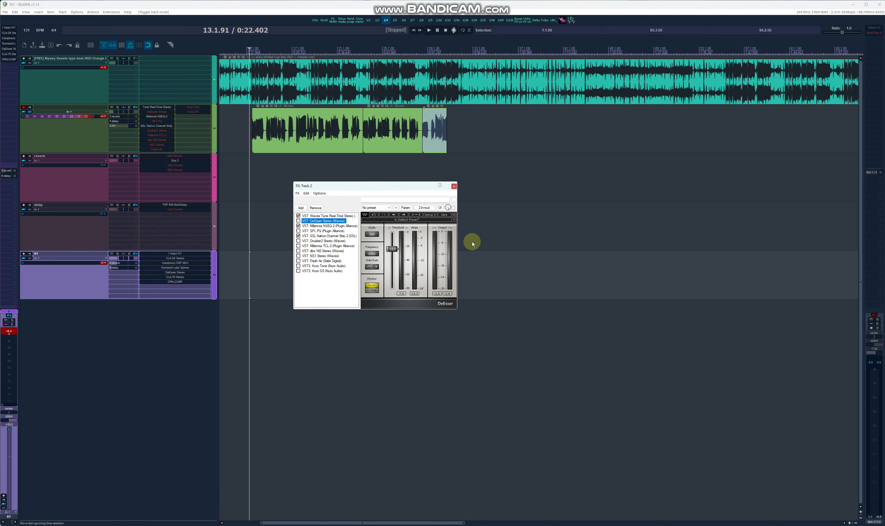
{"action": "left_click", "coordinate": [319, 216]}
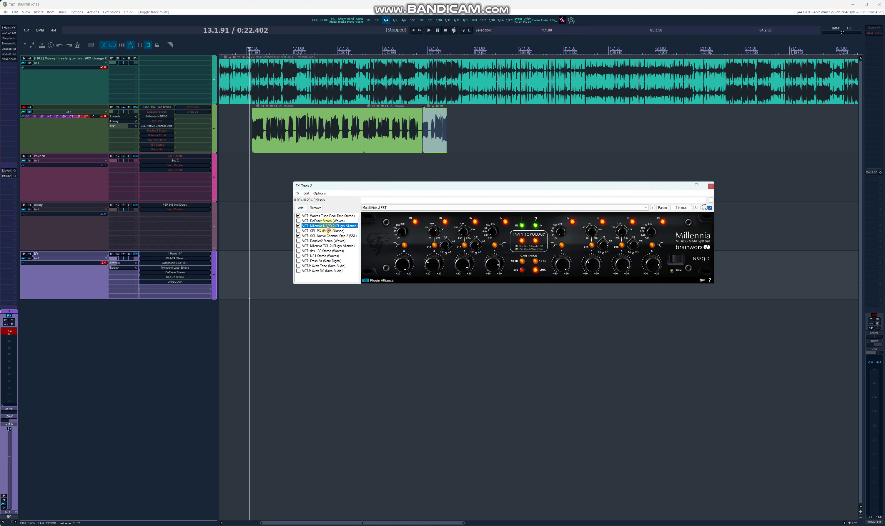
{"action": "left_click", "coordinate": [325, 236]}
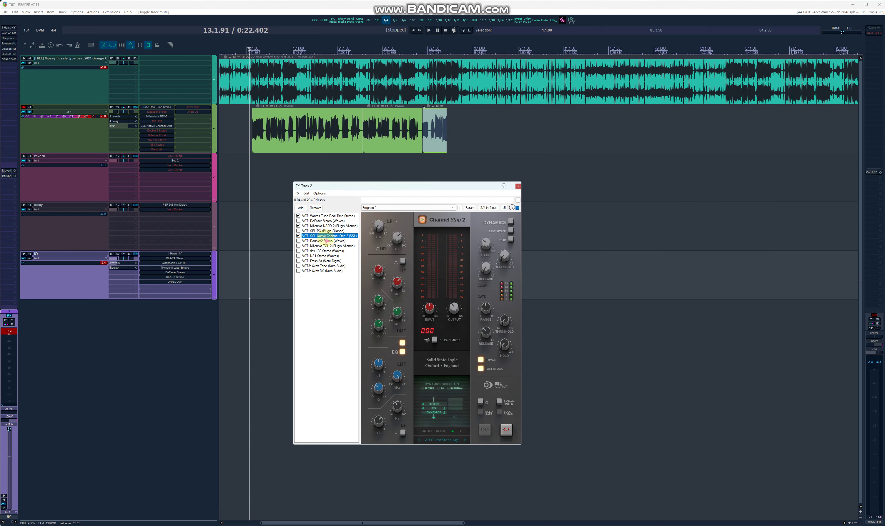
{"action": "left_click", "coordinate": [518, 186]}
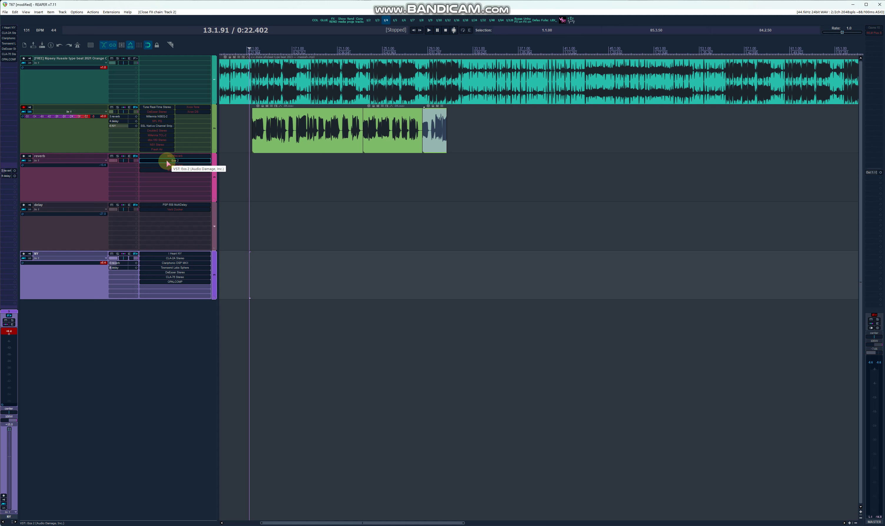
{"action": "left_click", "coordinate": [164, 171]}
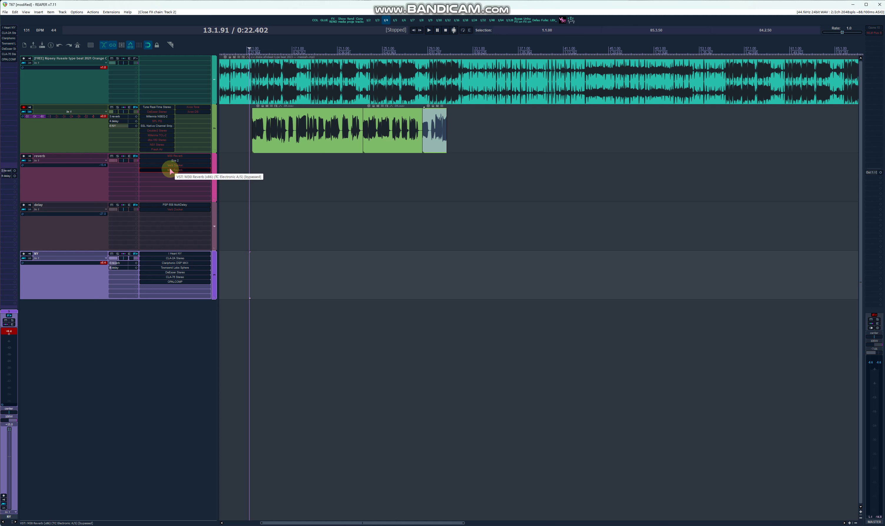
Open Track 2's input FX chain, view RVox, then the Purple Audio MC77 limiter
{"action": "left_click", "coordinate": [30, 112]}
{"action": "left_click_drag", "start_coordinate": [333, 185], "coordinate": [321, 185]}
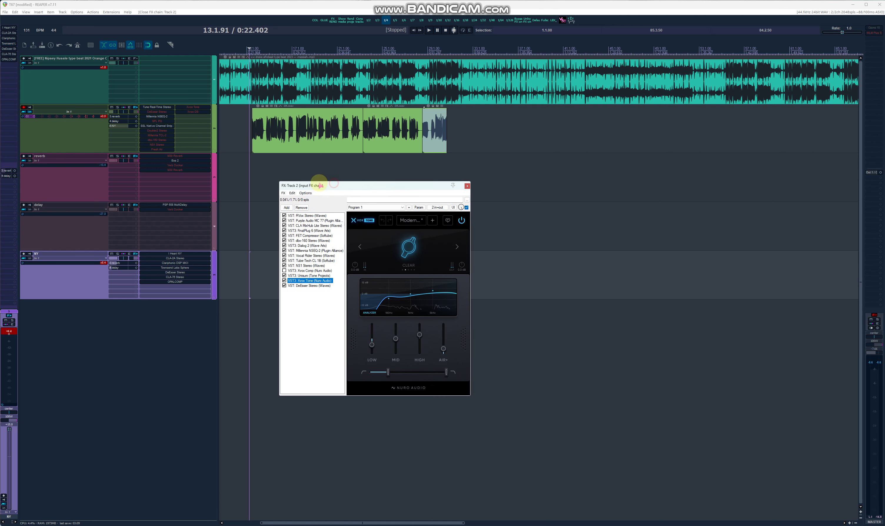
{"action": "left_click", "coordinate": [318, 216]}
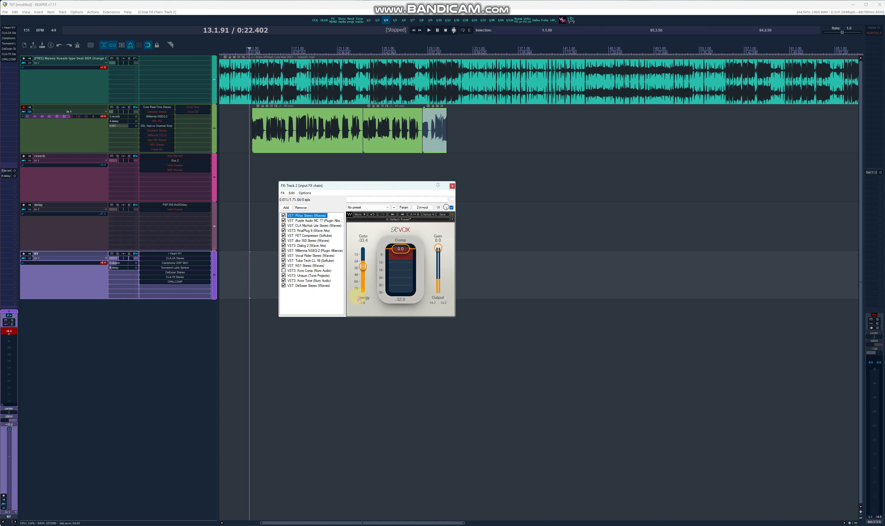
{"action": "left_click", "coordinate": [363, 267]}
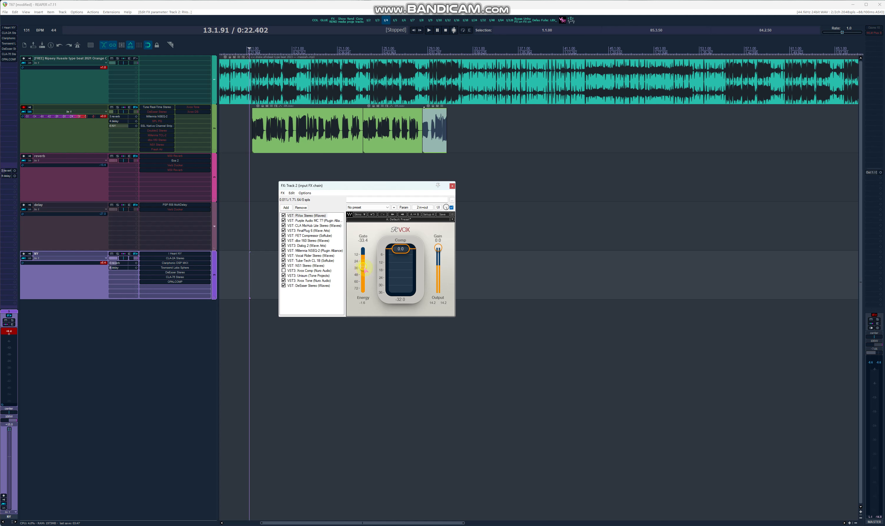
{"action": "left_click", "coordinate": [309, 220]}
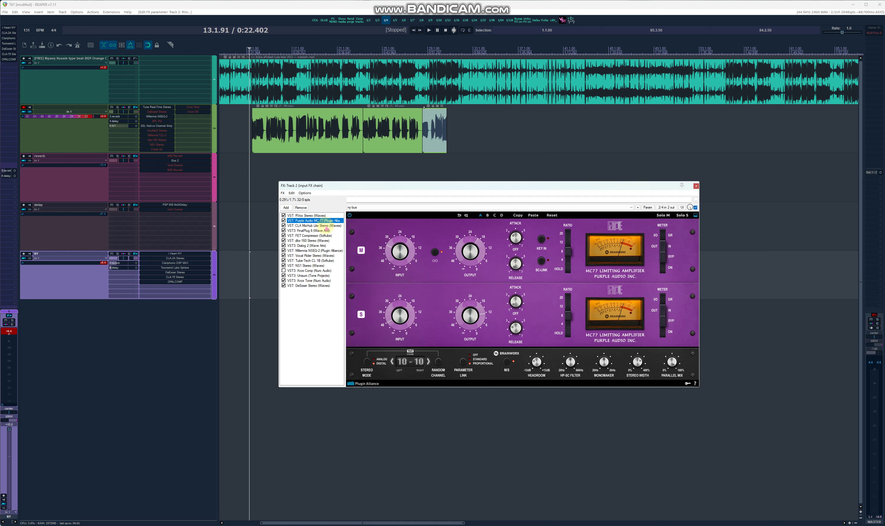
View CLA MixHub Lite and FinalPlug 6 in the input chain, ending on the Softube FET Compressor
{"action": "left_click", "coordinate": [327, 226]}
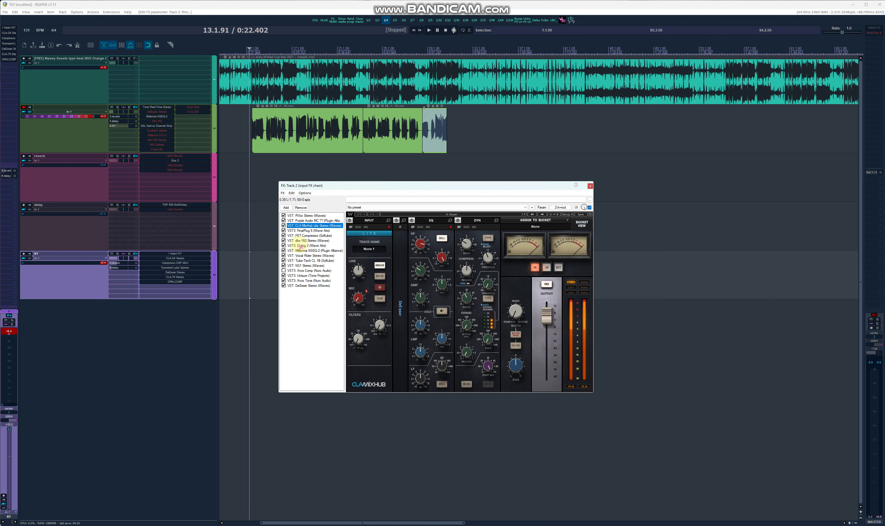
{"action": "left_click", "coordinate": [309, 230]}
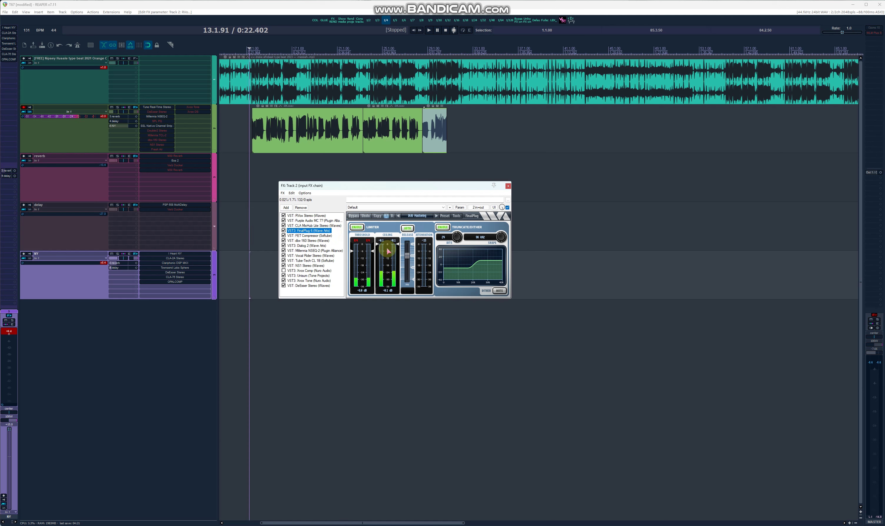
{"action": "left_click", "coordinate": [324, 236]}
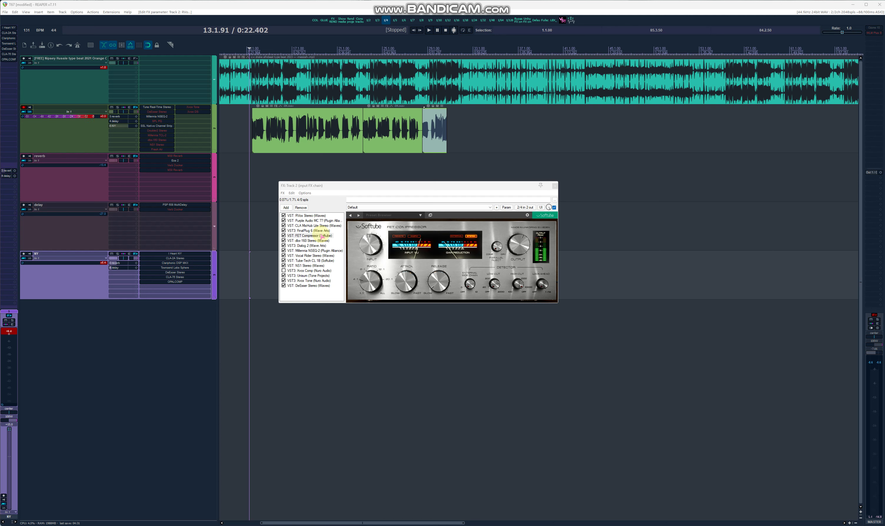
{"action": "left_click", "coordinate": [320, 231]}
{"action": "left_click", "coordinate": [326, 236]}
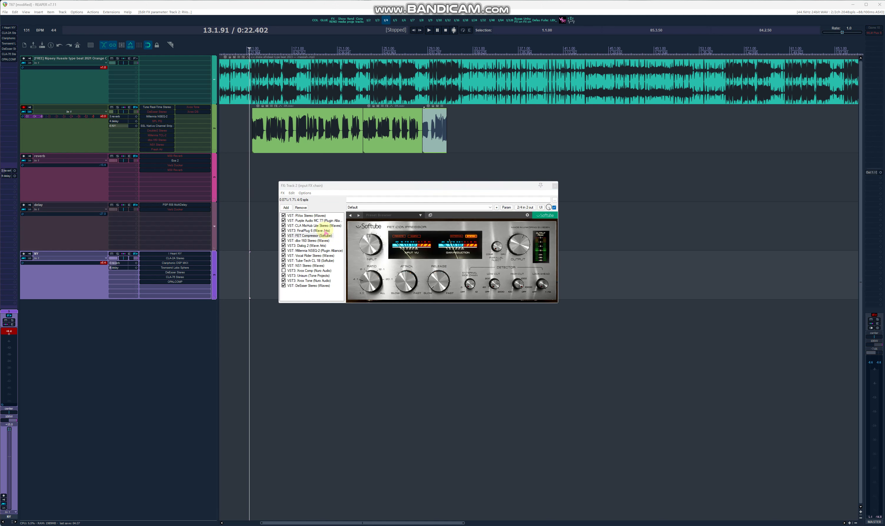
View dbx-160, Dialog 2, Millennia NSEQ-2 and Vocal Rider, ending on the Tube-Tech CL 1B
{"action": "left_click", "coordinate": [306, 241]}
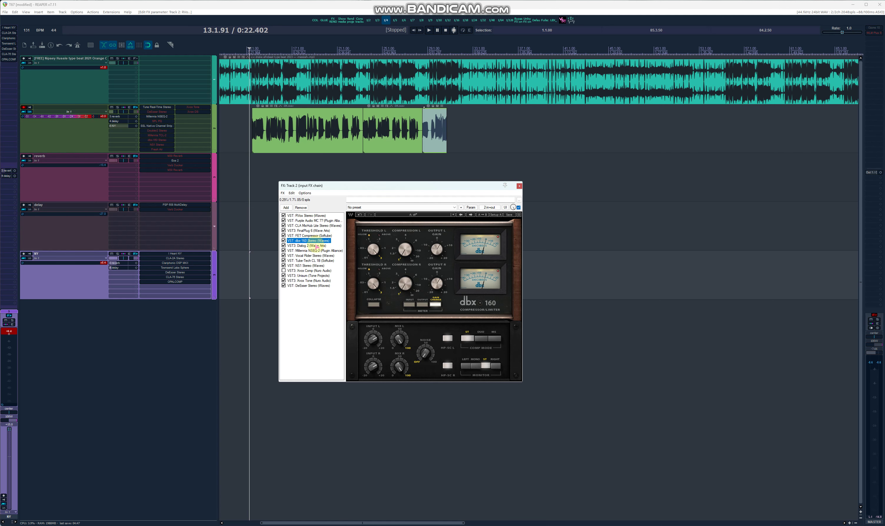
{"action": "left_click", "coordinate": [315, 246]}
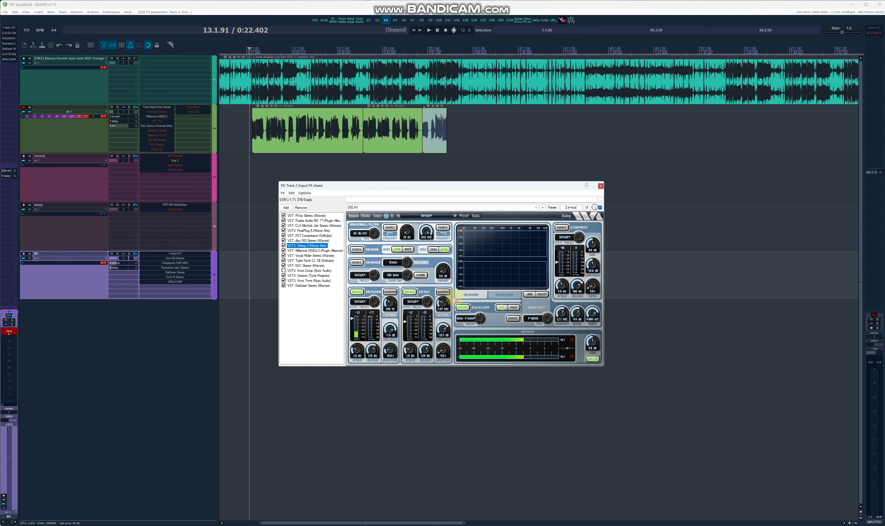
{"action": "left_click", "coordinate": [303, 250]}
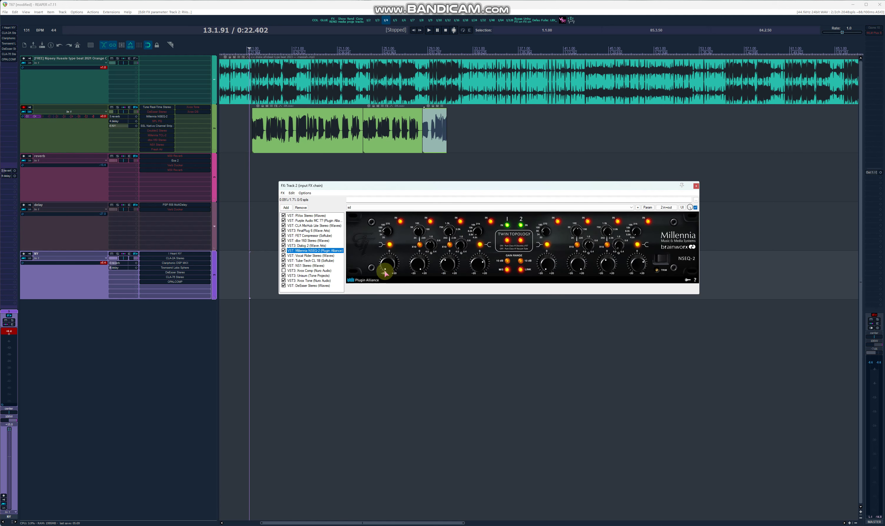
{"action": "left_click", "coordinate": [326, 256]}
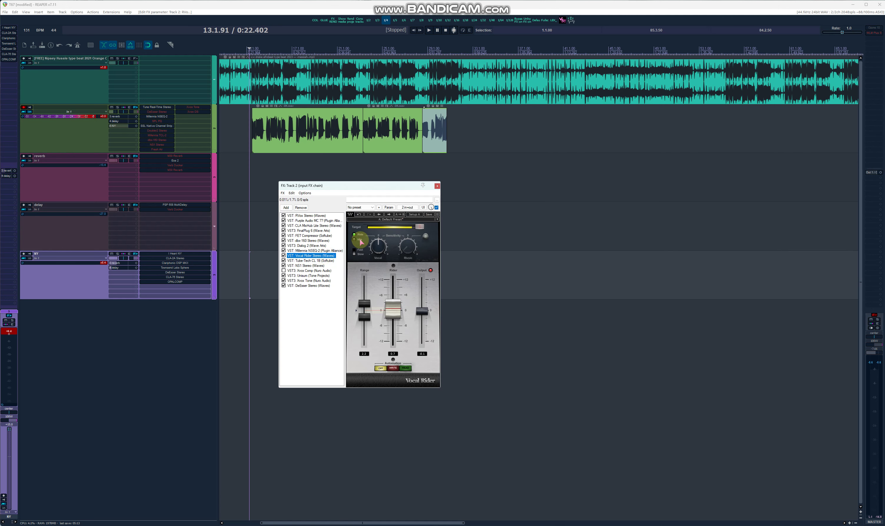
{"action": "left_click", "coordinate": [314, 261]}
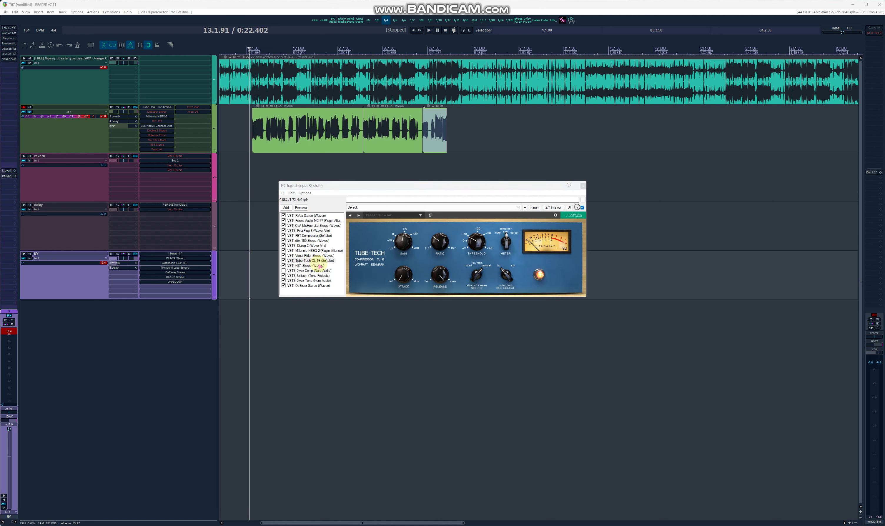
Set the Tube-Tech CL 1B release to 10.0, check its 0.0 attack, and view NS1
{"action": "left_click_drag", "start_coordinate": [439, 274], "coordinate": [442, 277]}
{"action": "left_click", "coordinate": [416, 266]}
{"action": "left_click", "coordinate": [311, 266]}
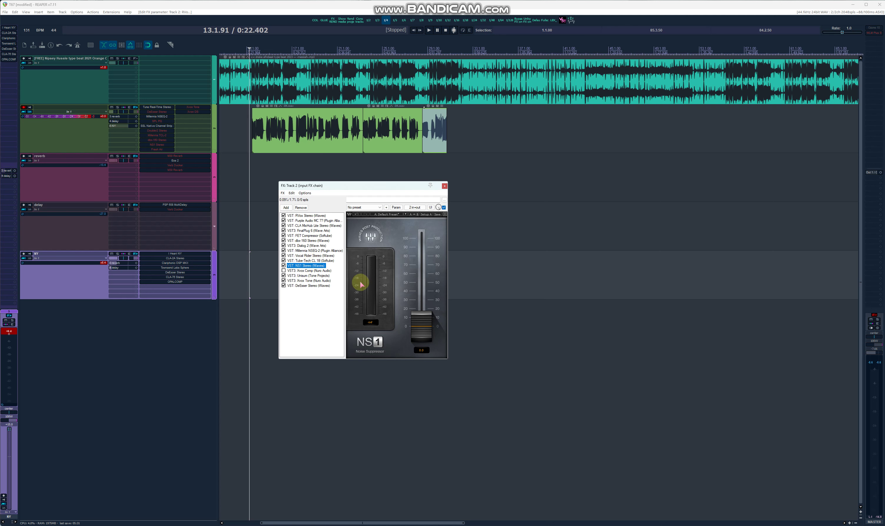
{"action": "left_click", "coordinate": [430, 331]}
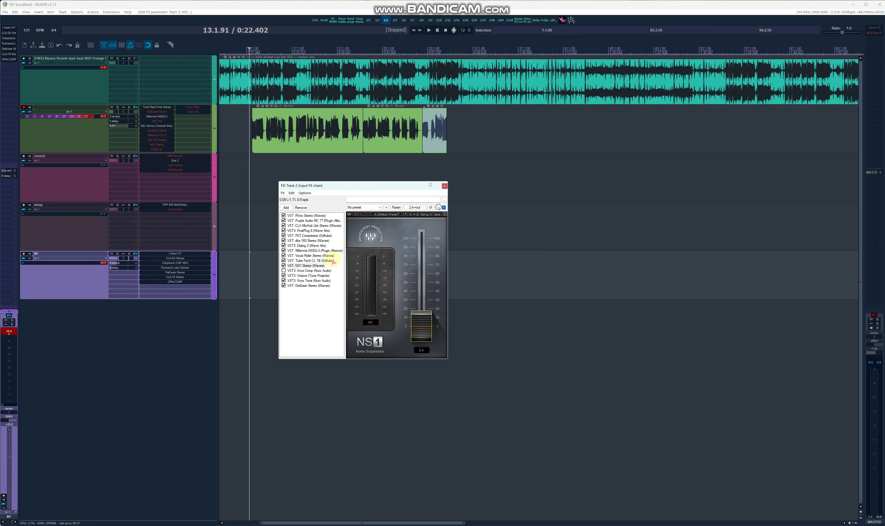
View Unisum, Xvox Tone and the DeEsser, then close Track 2's input FX chain
{"action": "left_click", "coordinate": [310, 276]}
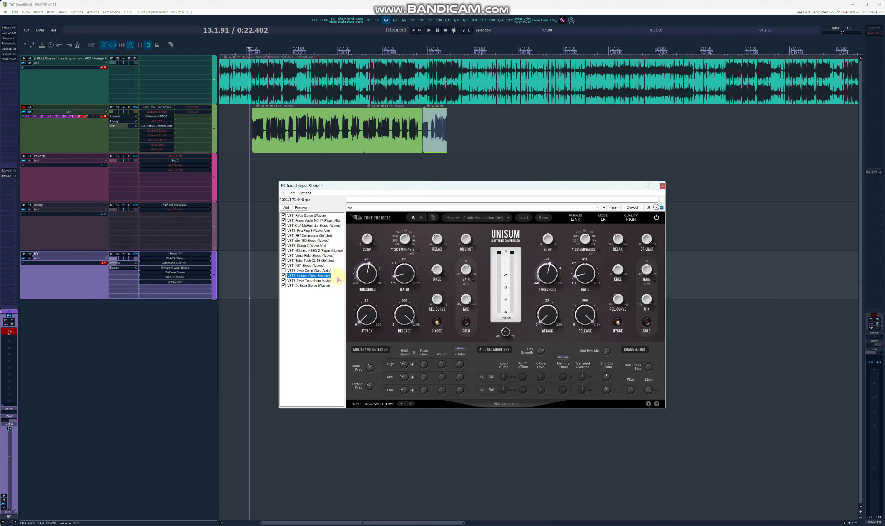
{"action": "left_click", "coordinate": [316, 280]}
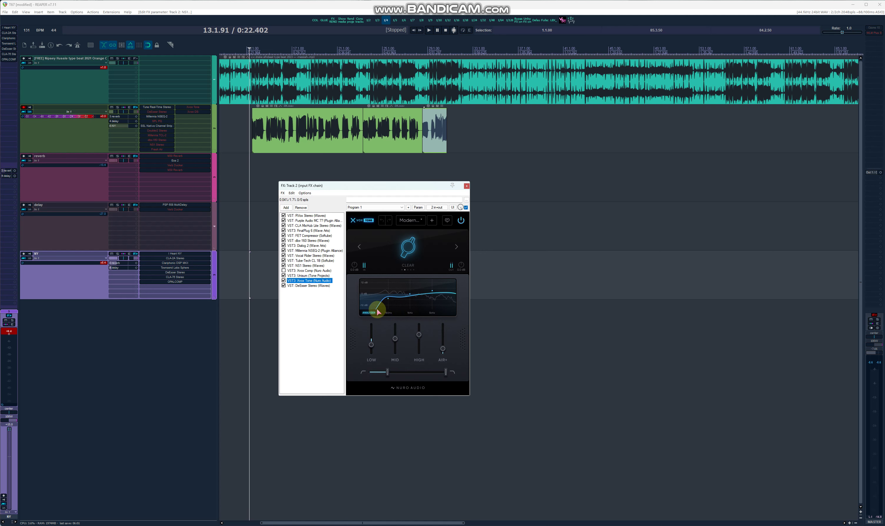
{"action": "left_click", "coordinate": [317, 286]}
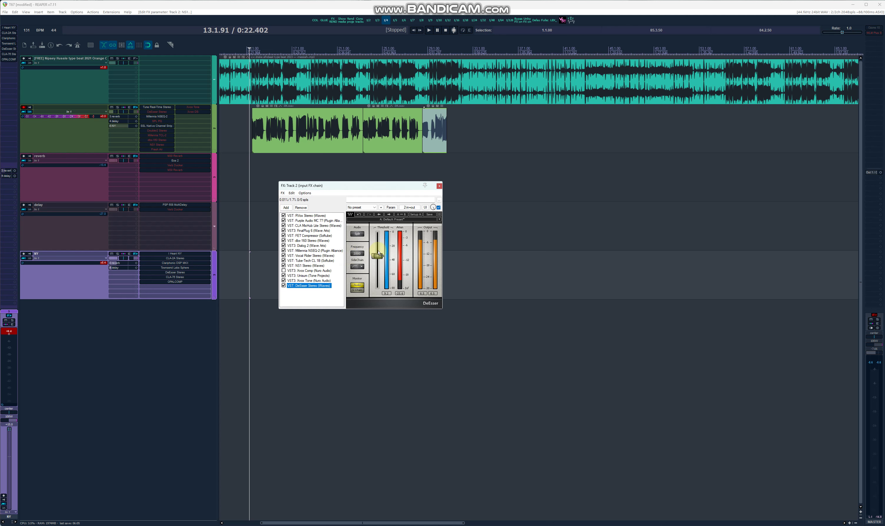
{"action": "left_click", "coordinate": [328, 280]}
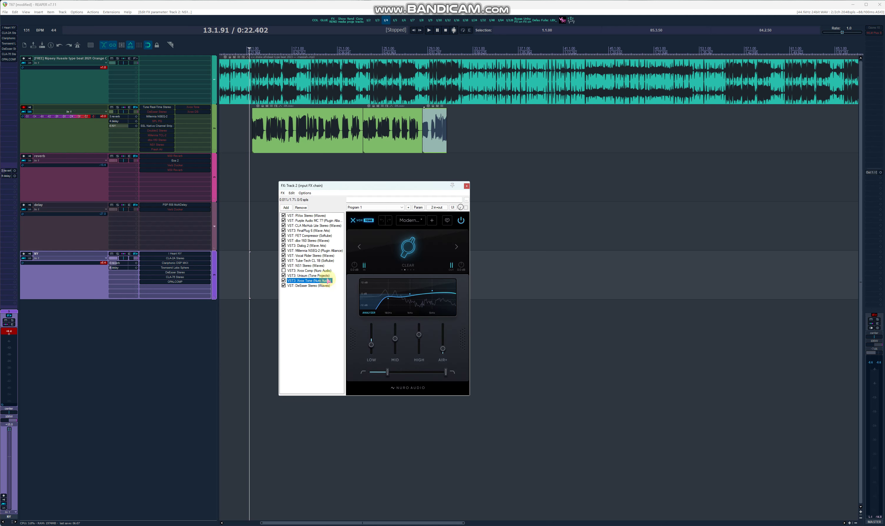
{"action": "left_click", "coordinate": [325, 286]}
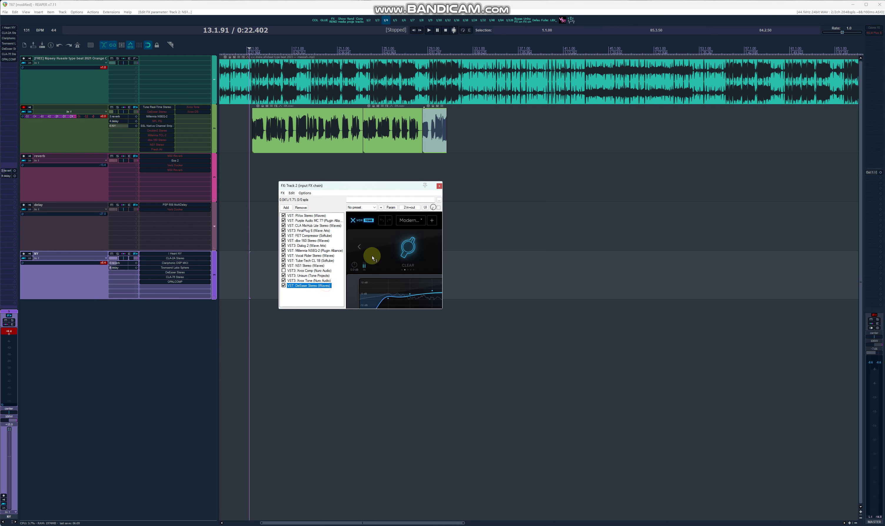
{"action": "left_click", "coordinate": [439, 187]}
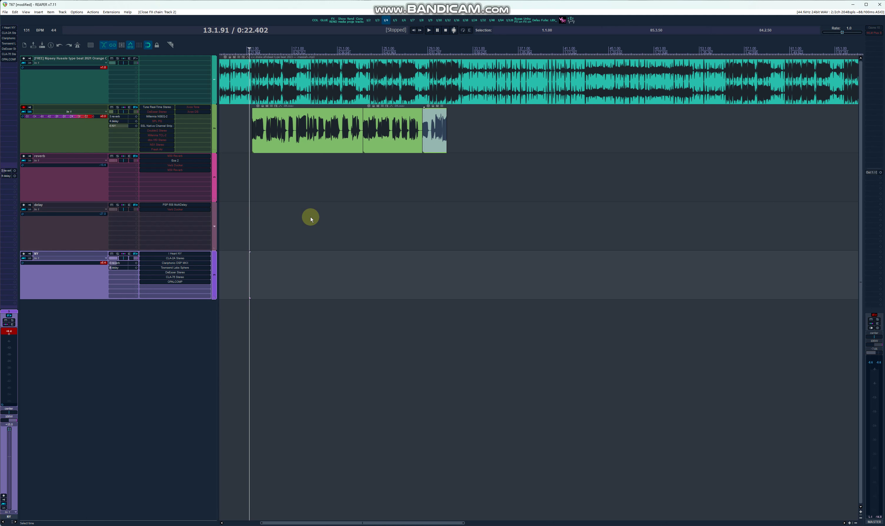
Select the reverb, vocal and aux tracks in turn, then open I Heart NY on the NY track
{"action": "left_click", "coordinate": [93, 193]}
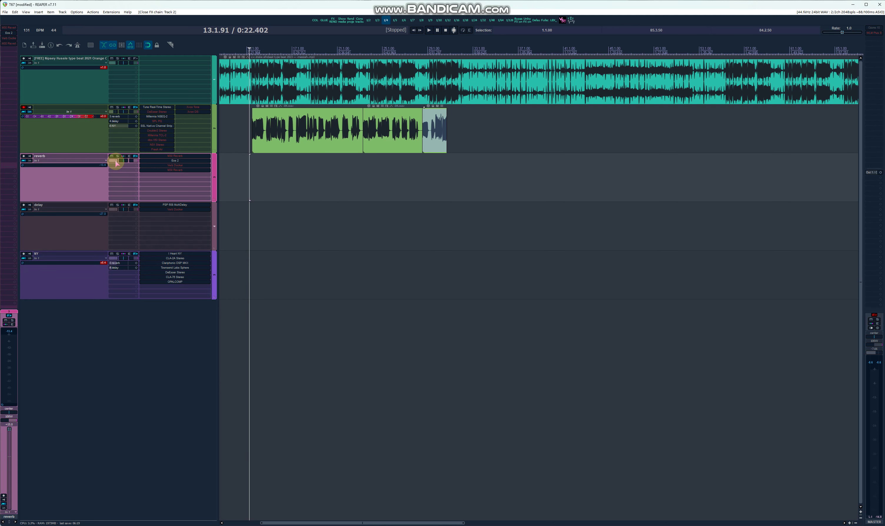
{"action": "mouse_move", "coordinate": [116, 163]}
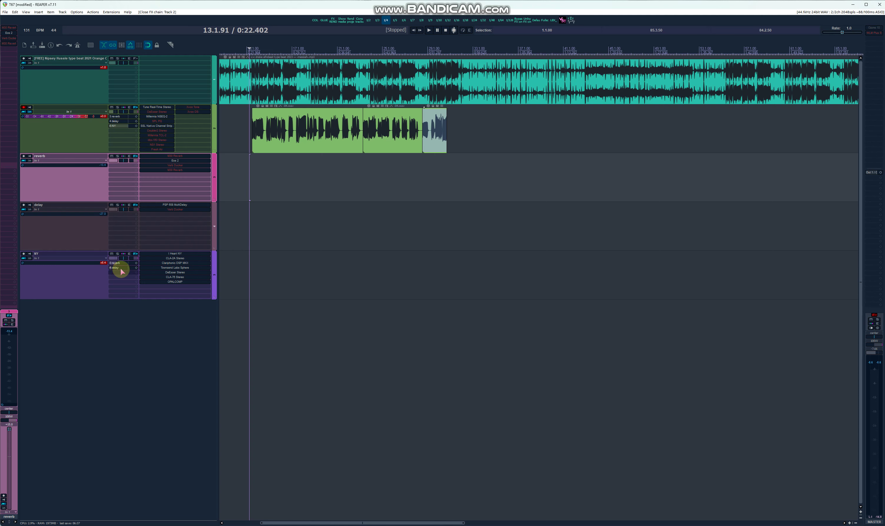
{"action": "left_click", "coordinate": [63, 283]}
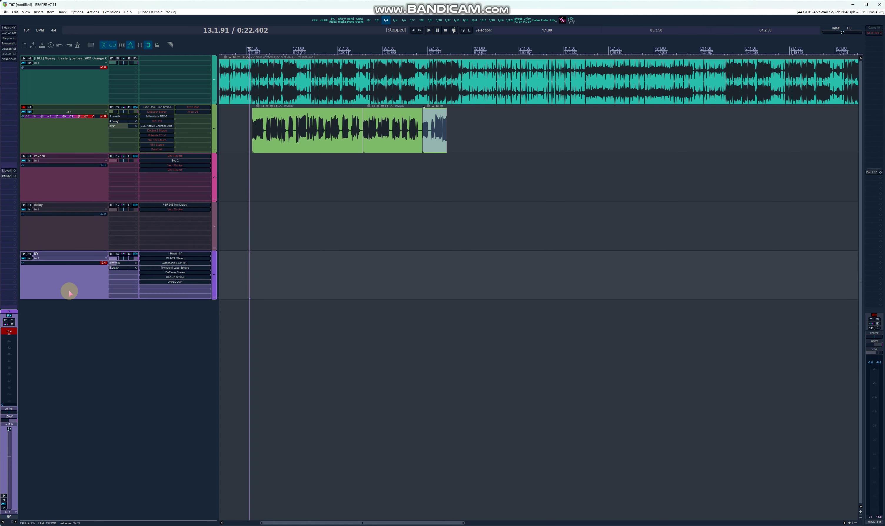
{"action": "left_click", "coordinate": [89, 135]}
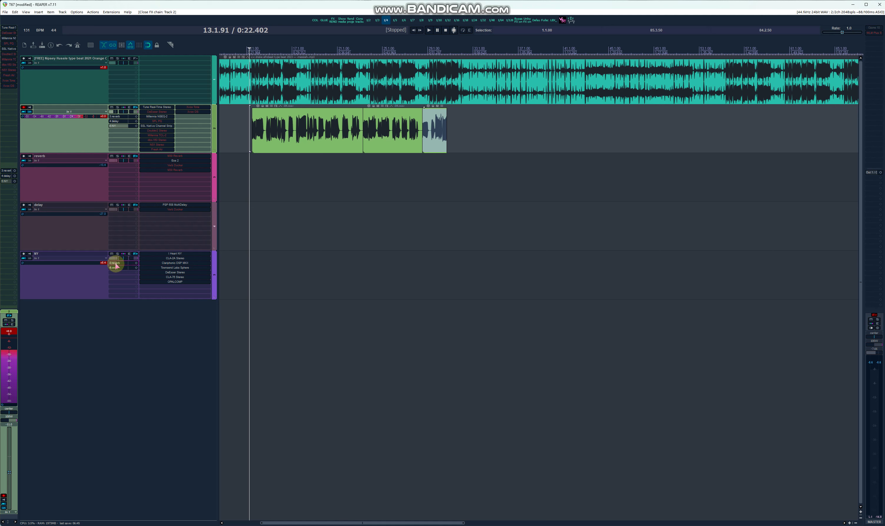
{"action": "left_click", "coordinate": [103, 270]}
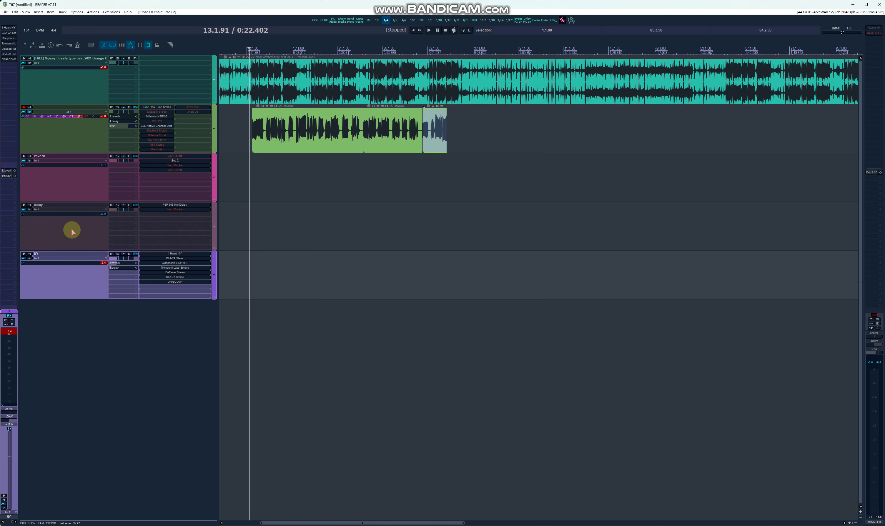
{"action": "left_click", "coordinate": [70, 230]}
{"action": "left_click", "coordinate": [68, 183]}
{"action": "left_click", "coordinate": [68, 235]}
{"action": "left_click", "coordinate": [72, 285]}
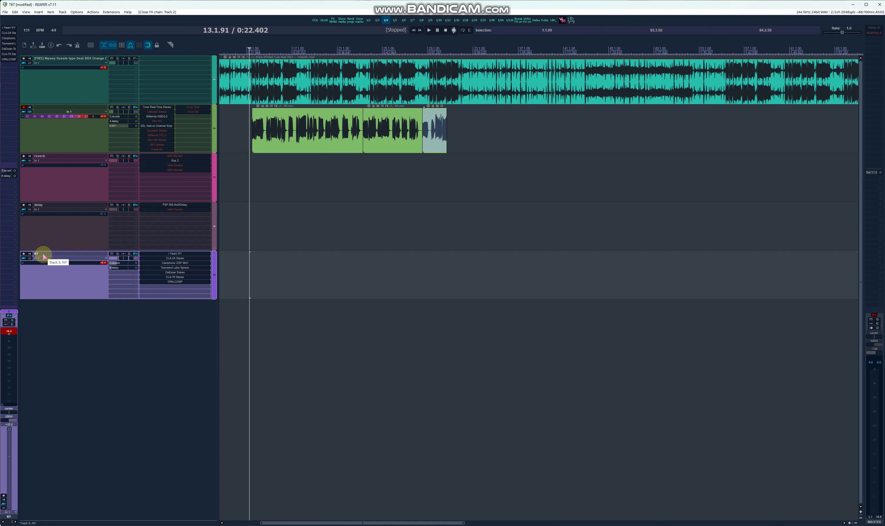
{"action": "left_click", "coordinate": [175, 254]}
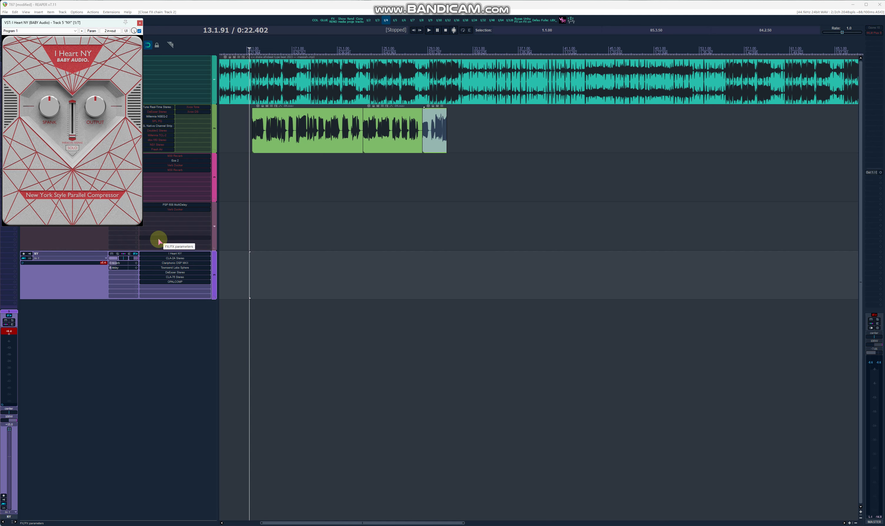
{"action": "left_click", "coordinate": [100, 52]}
Move the I Heart NY window aside, open the NY FX chain, and view CLA-2A then Clariphonic DSP MKII
{"action": "left_click_drag", "start_coordinate": [97, 29], "coordinate": [395, 166]}
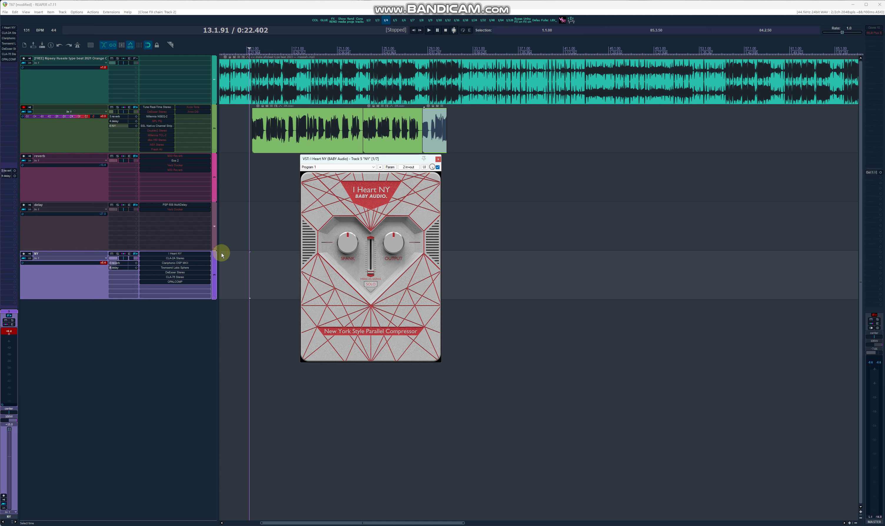
{"action": "left_click", "coordinate": [405, 162]}
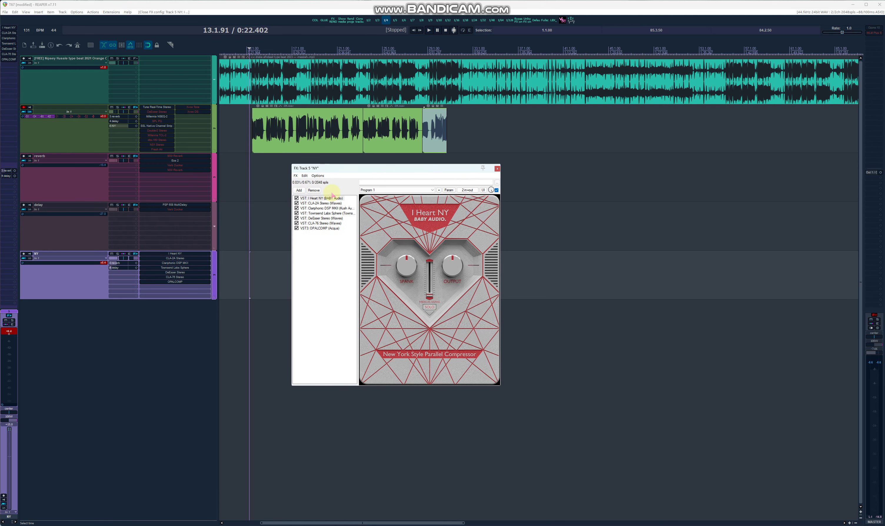
{"action": "left_click", "coordinate": [327, 203]}
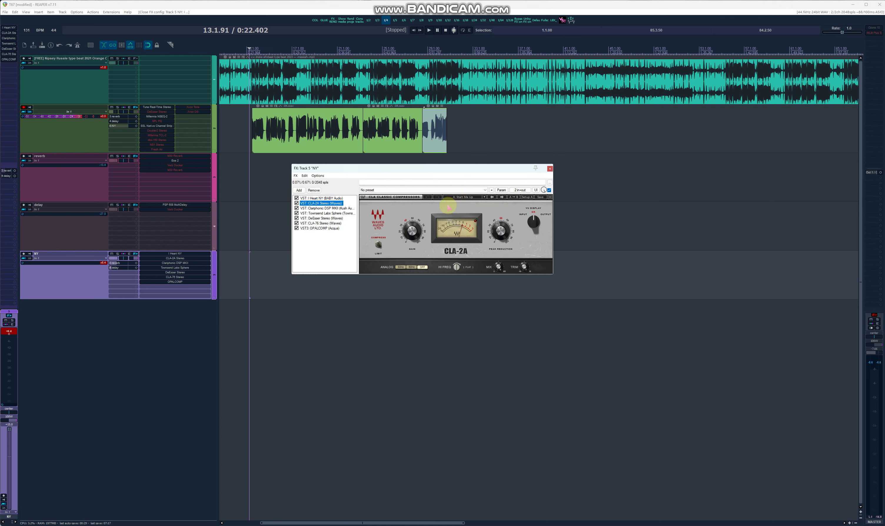
{"action": "left_click", "coordinate": [318, 209]}
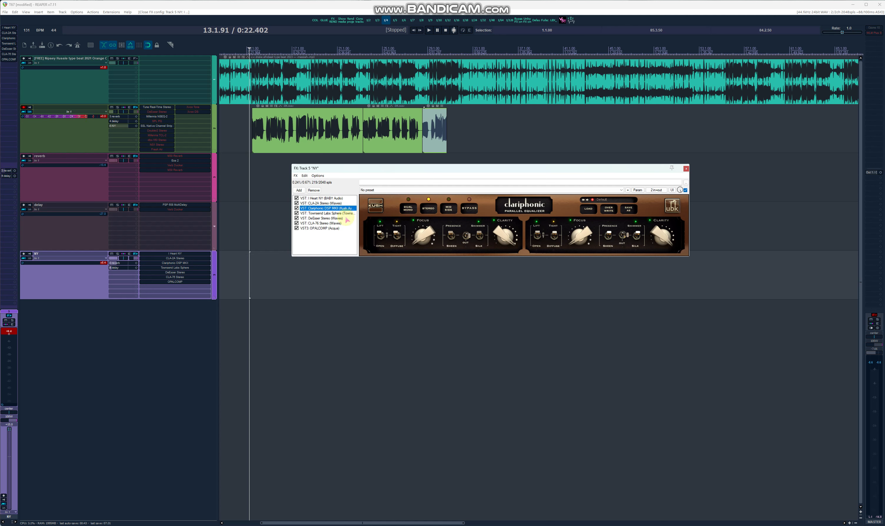
View Townsend Labs Sphere and DeEsser in the NY chain, ending on the CLA-76 compressor
{"action": "left_click", "coordinate": [338, 215]}
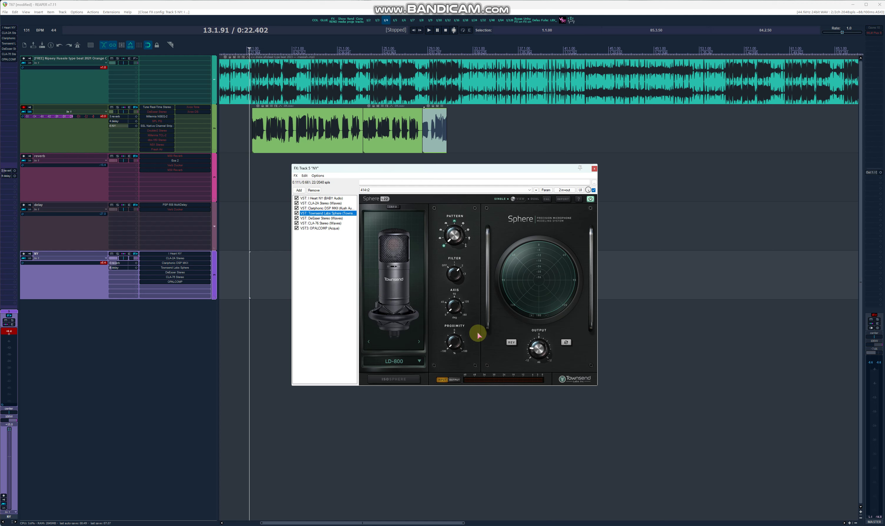
{"action": "left_click", "coordinate": [324, 218]}
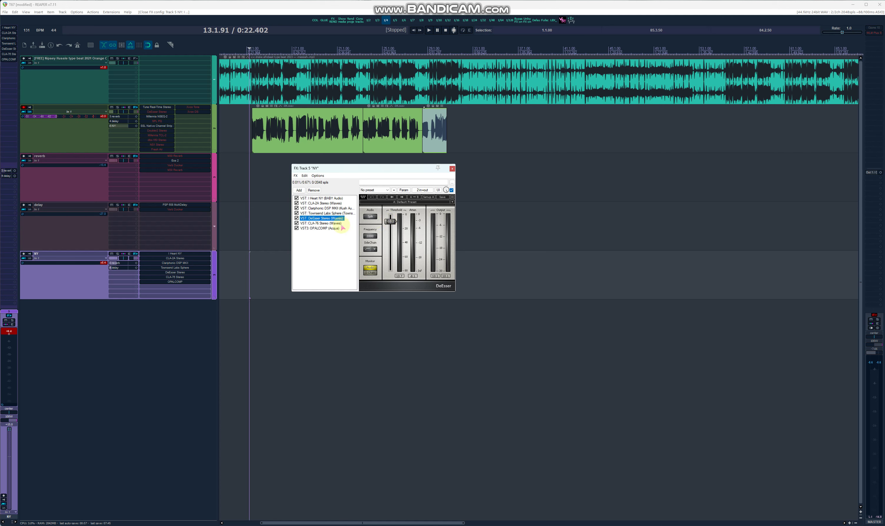
{"action": "left_click", "coordinate": [329, 223]}
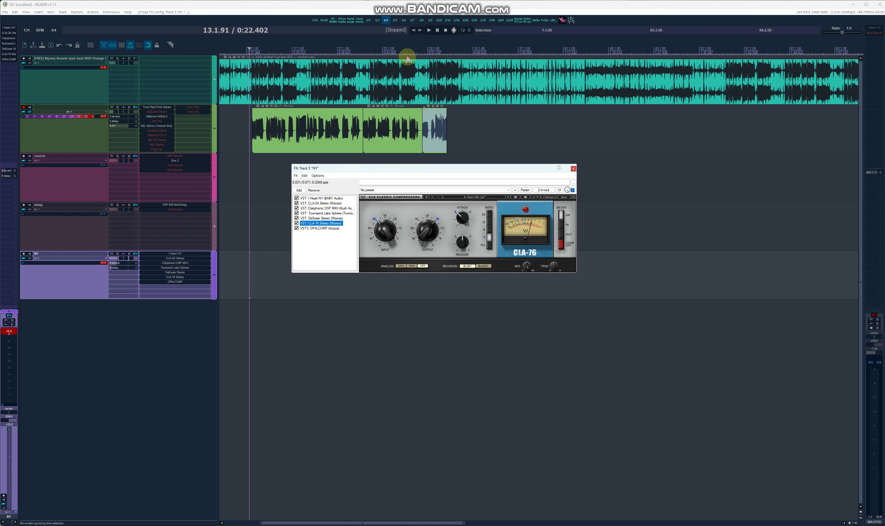
Play the NY chain with CLA-76 and OPALCOMP bypassed, then stop on OPALCOMP's controls
{"action": "left_click", "coordinate": [430, 31]}
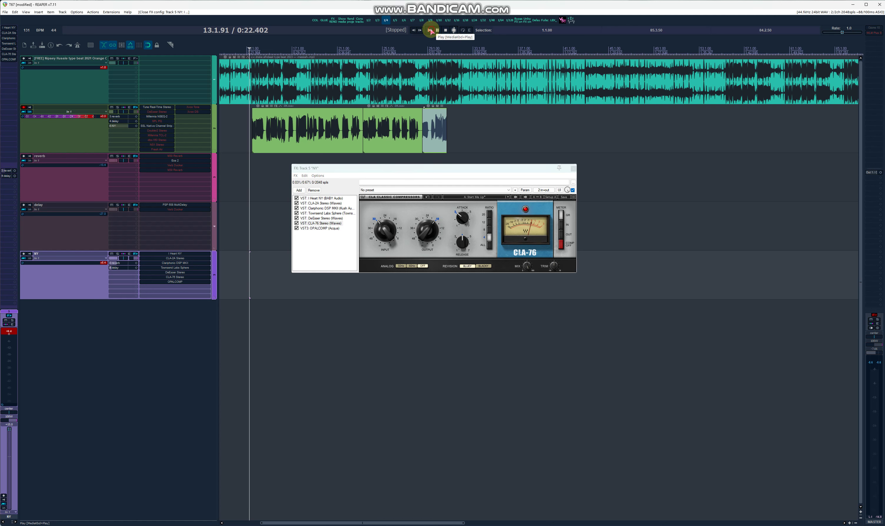
{"action": "left_click", "coordinate": [297, 223]}
{"action": "left_click", "coordinate": [297, 229]}
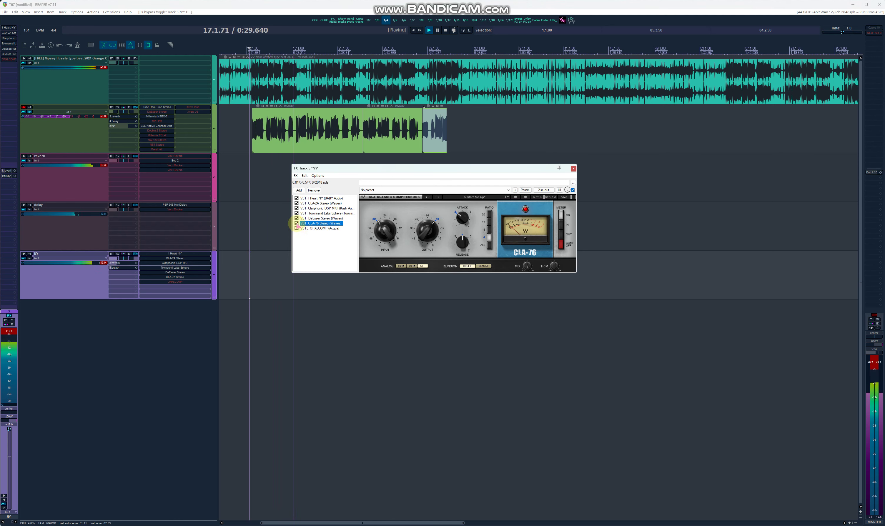
{"action": "left_click", "coordinate": [317, 229]}
{"action": "key", "text": "space"}
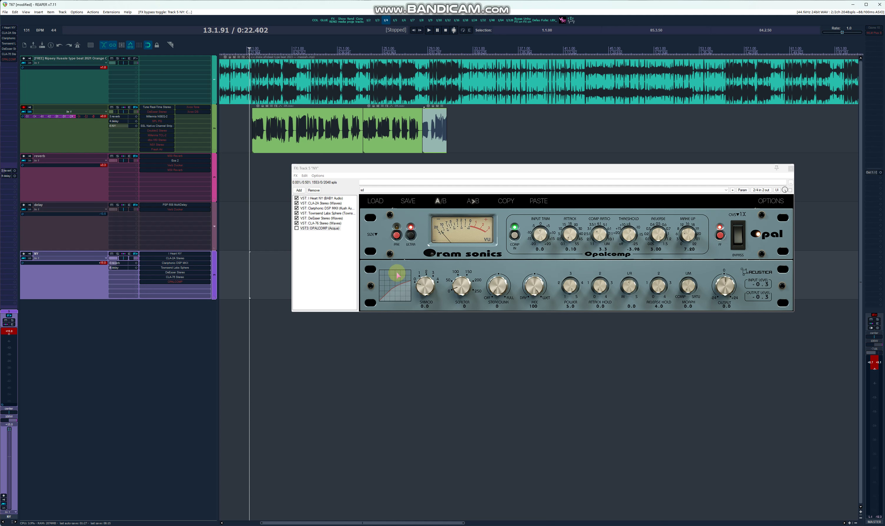
Re-enable the VST3 OPALCOMP (Acqua) plugin in the NY FX chain and resume playback
{"action": "left_click", "coordinate": [308, 230]}
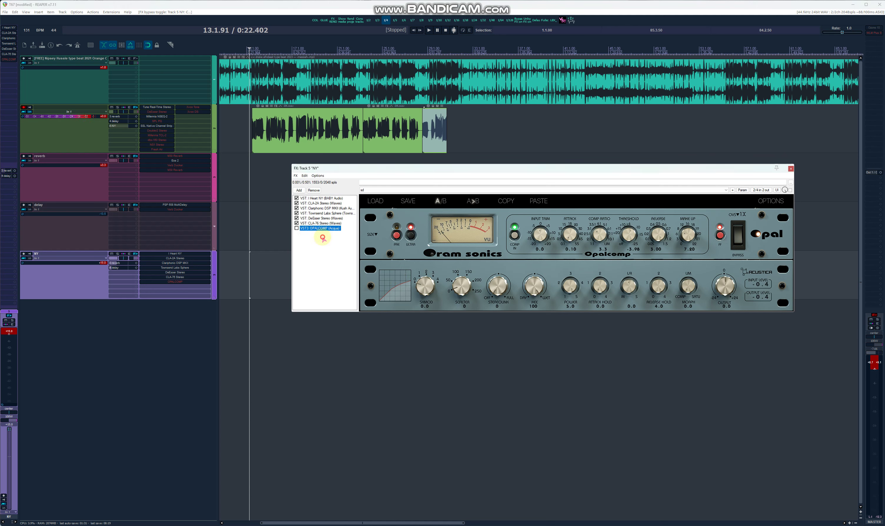
{"action": "left_click", "coordinate": [324, 239]}
{"action": "left_click", "coordinate": [334, 228]}
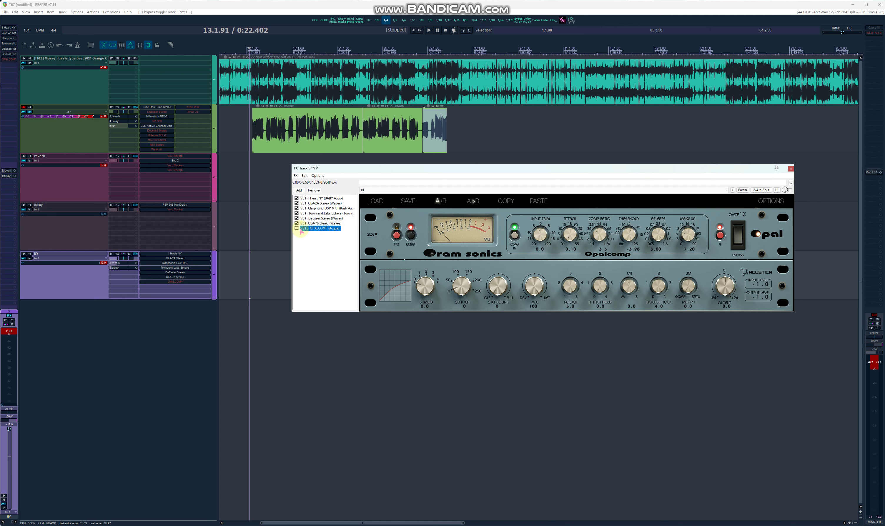
{"action": "left_click", "coordinate": [428, 32]}
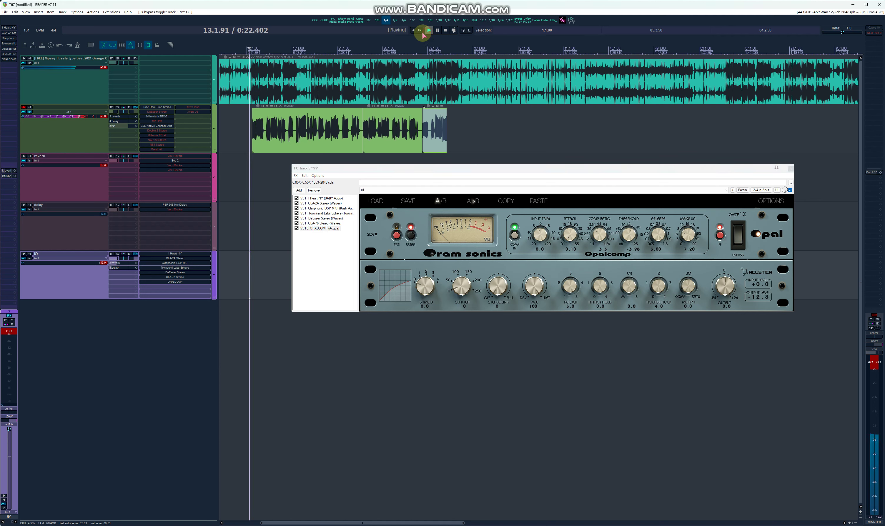
Compare OPALCOMP bypassed and active, adjust its ATTACK knob, then close the NY FX chain
{"action": "left_click", "coordinate": [297, 229]}
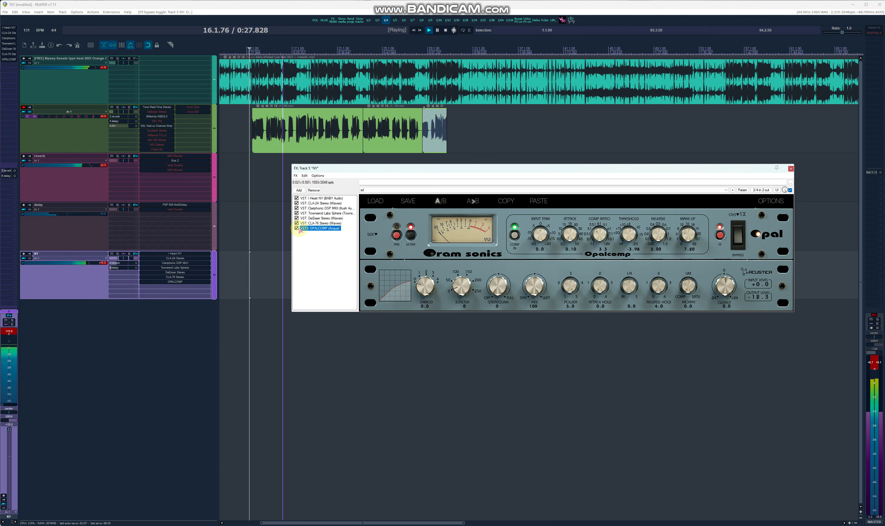
{"action": "left_click", "coordinate": [562, 235]}
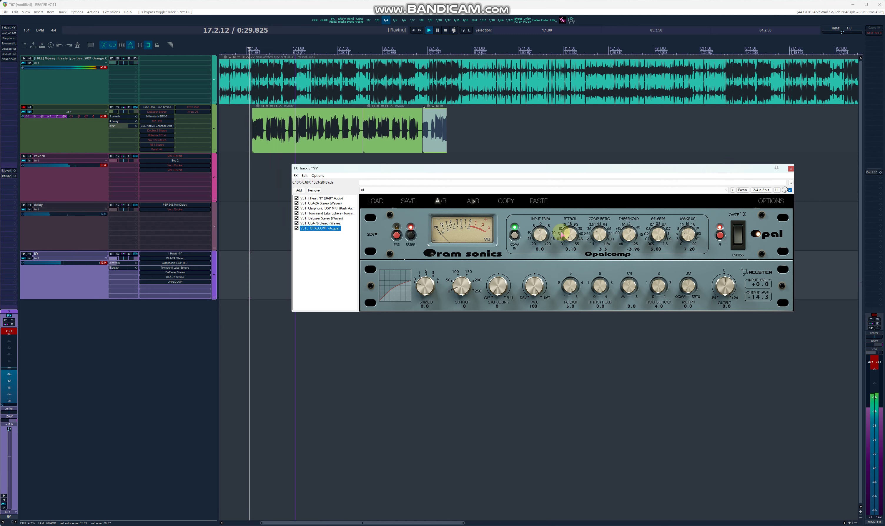
{"action": "left_click_drag", "start_coordinate": [562, 235], "coordinate": [562, 249]}
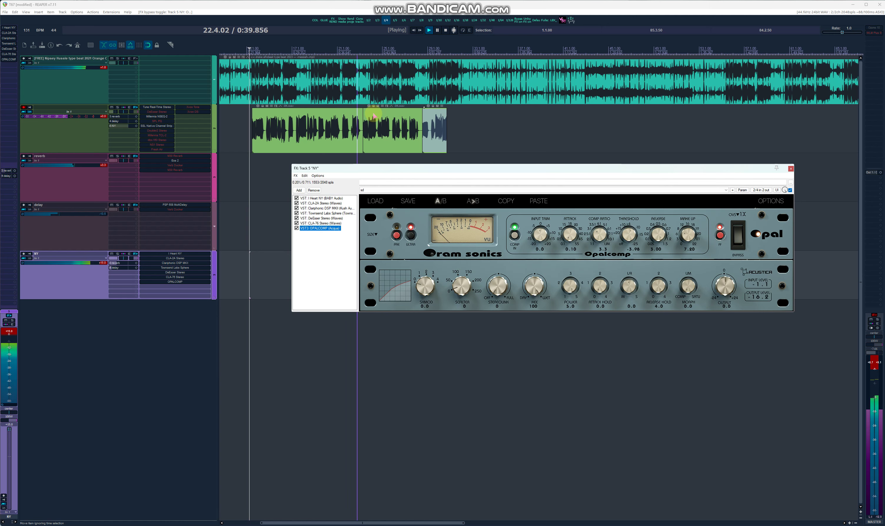
{"action": "scroll", "coordinate": [374, 116], "scroll_direction": "up", "scroll_amount": 5}
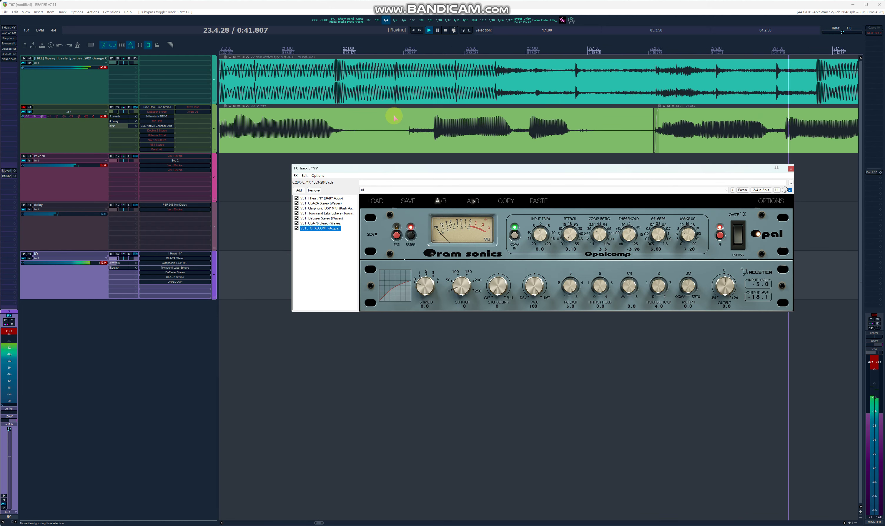
{"action": "scroll", "coordinate": [394, 116], "scroll_direction": "down", "scroll_amount": 6}
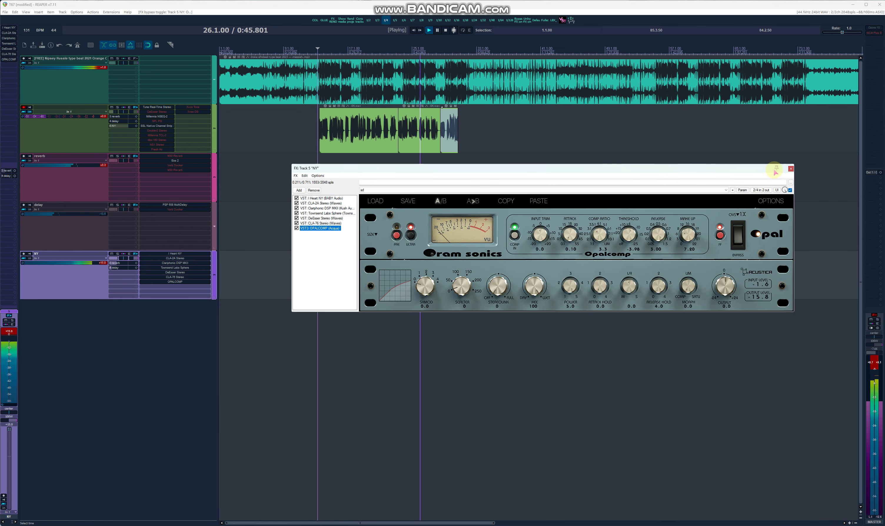
{"action": "left_click", "coordinate": [791, 169]}
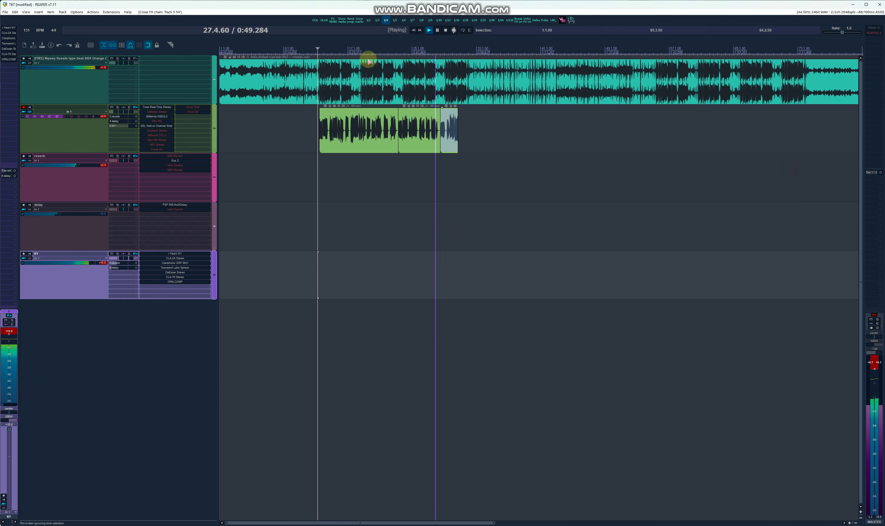
Stop the transport and save the project from the File menu
{"action": "left_click", "coordinate": [446, 31]}
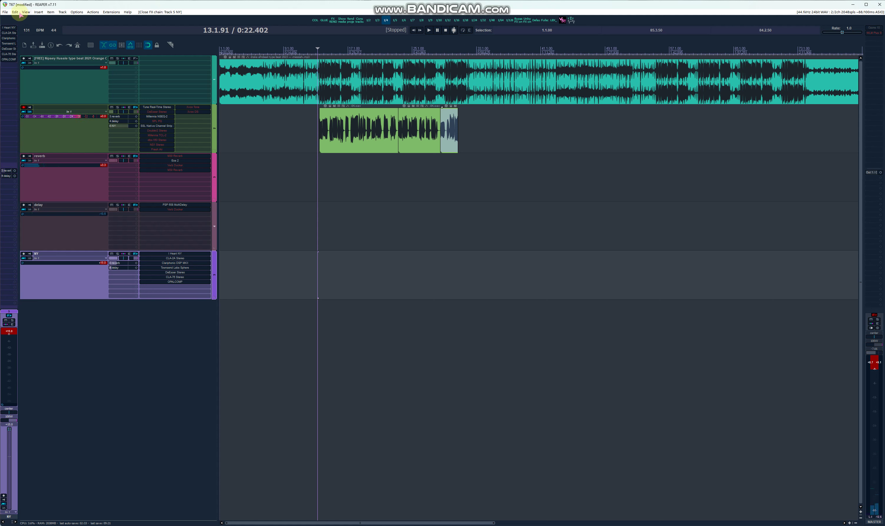
{"action": "left_click", "coordinate": [5, 12]}
{"action": "left_click", "coordinate": [17, 36]}
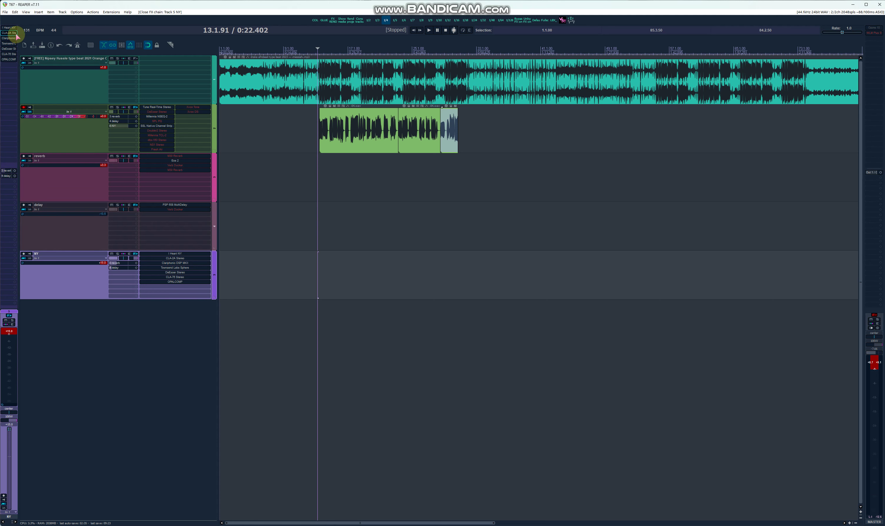